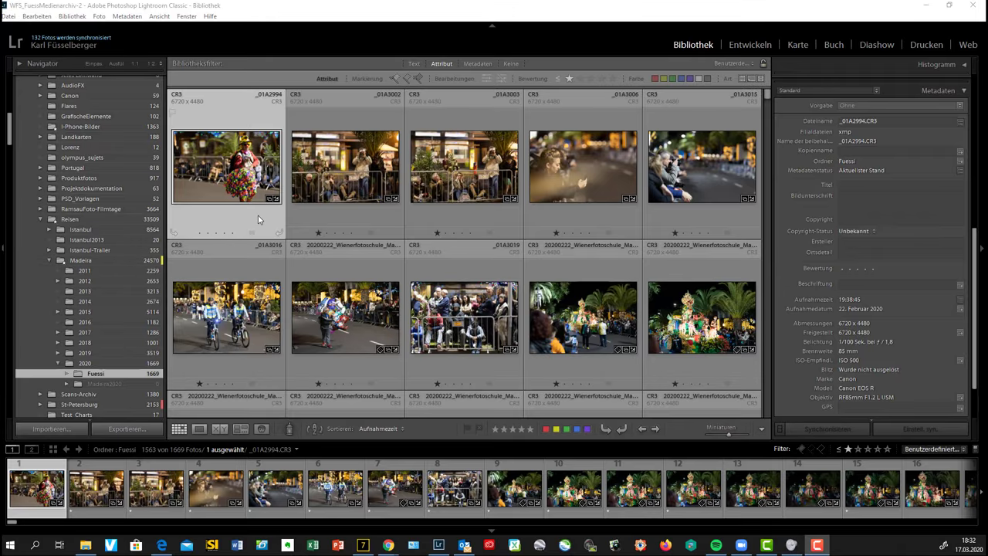
Step: Browse the 2011, 2012 and 2013 Madeira folders, then return to Fuessi with all 1669 photos
left_click(85, 270)
left_click(85, 281)
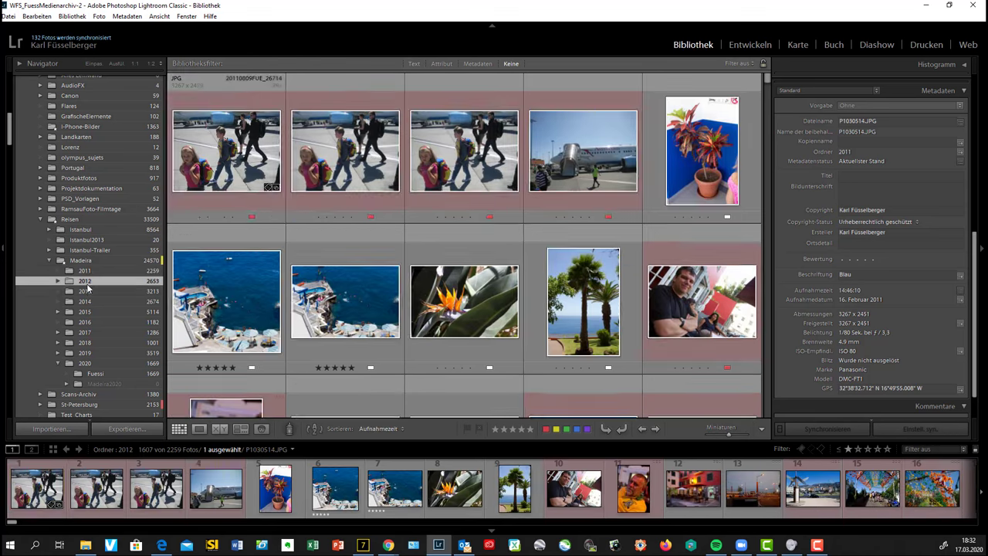
left_click(85, 292)
left_click(106, 371)
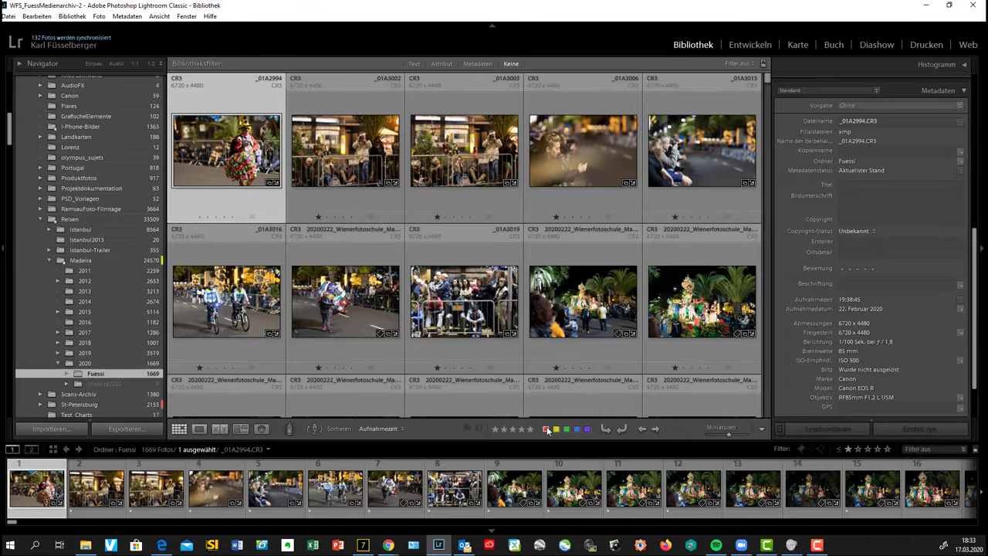
Step: Open the clown photo full-size in Loupe view and step through the next few photos
double_click(245, 162)
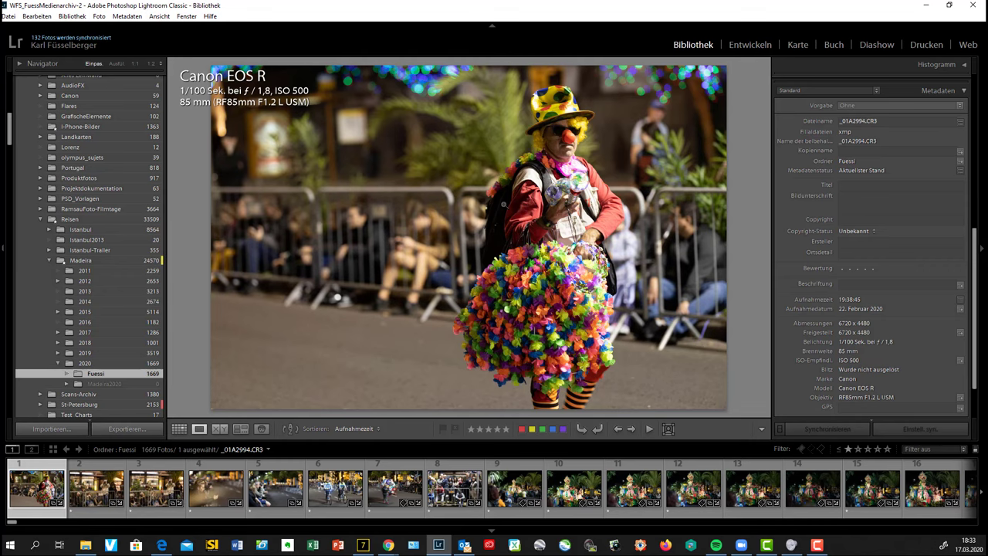
key("Right")
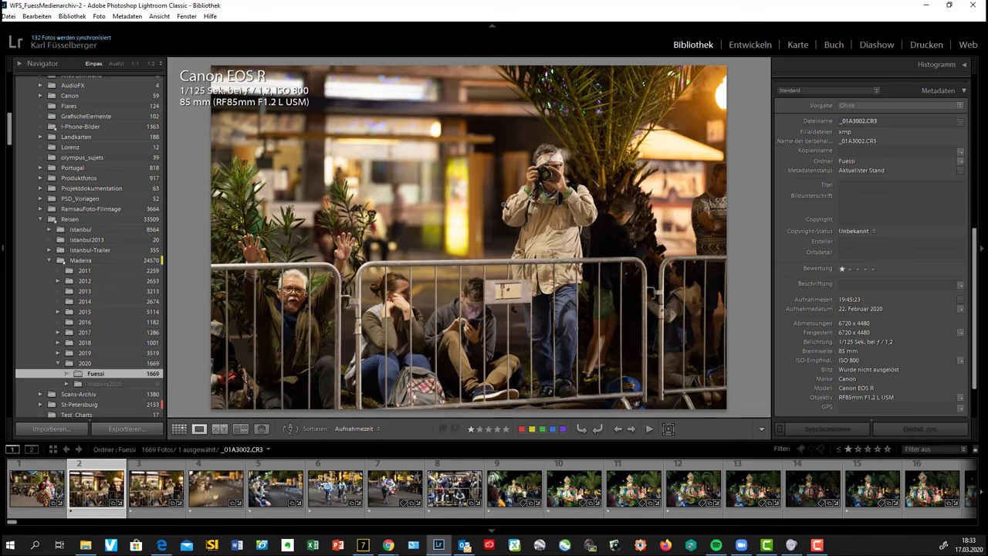
key("Right")
key("Right")
key("Right")
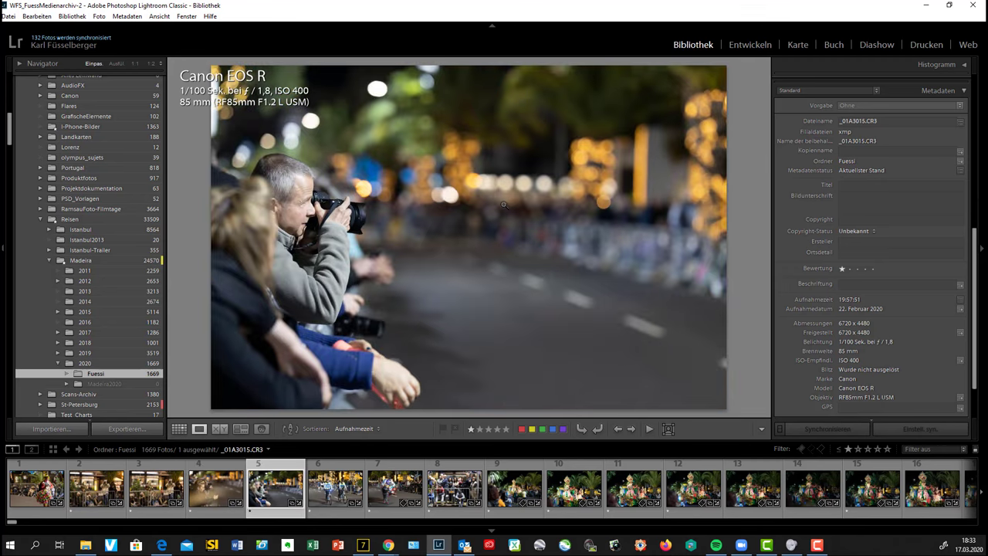
key("Right")
key("Right")
Step: Give four carnival float photos through _0028 one star each, then return to the Grid
key("Right")
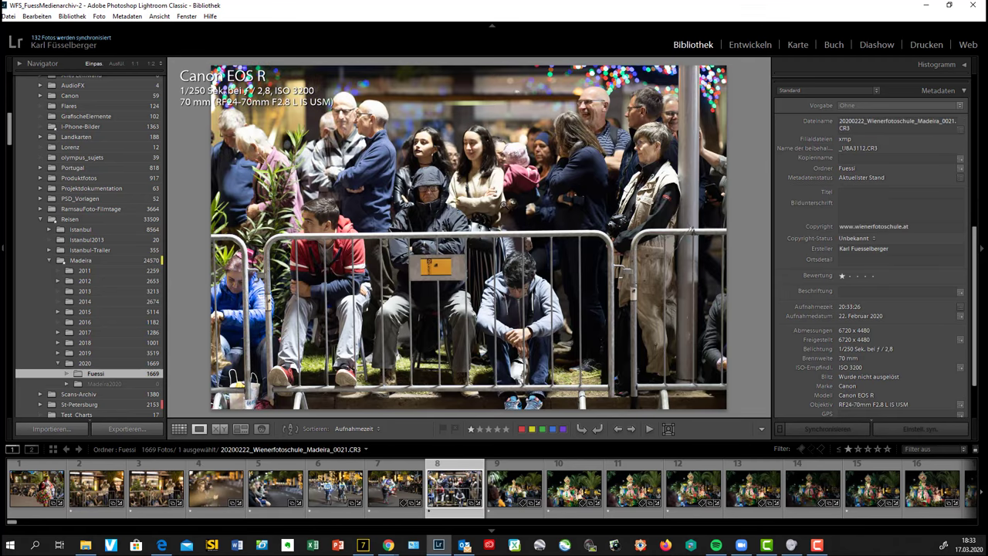
key("Left")
key("Right")
key("1")
key("Right")
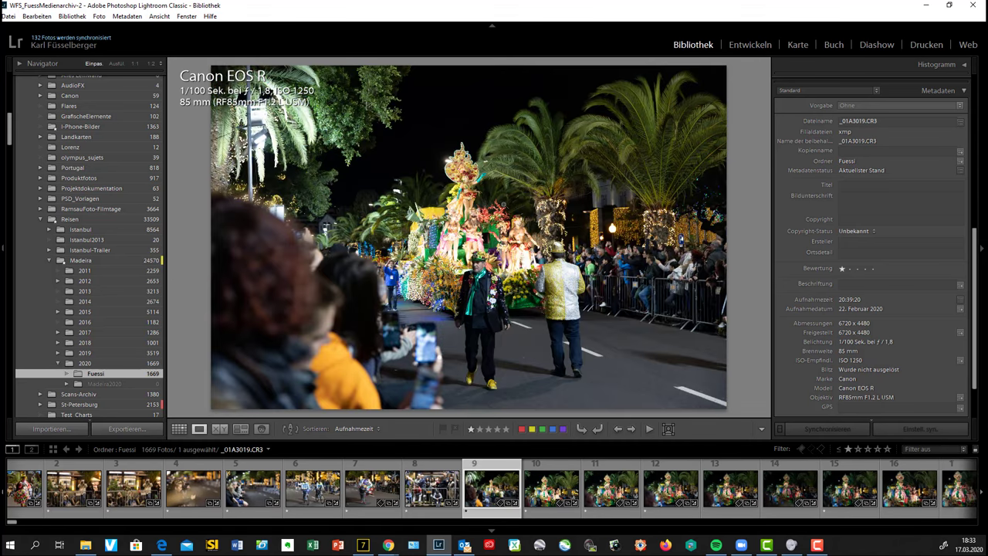
key("1")
key("Right")
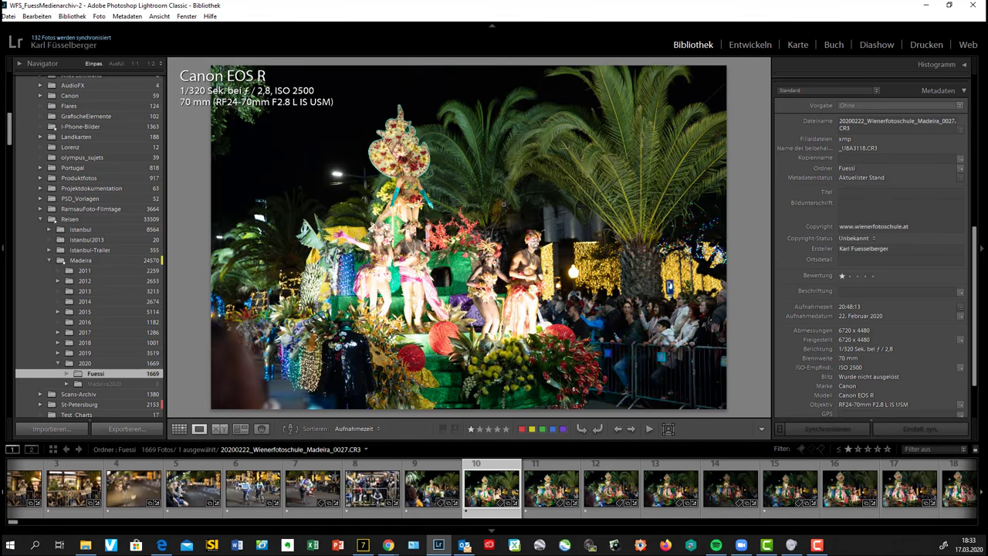
key("1")
key("Right")
key("Right")
key("1")
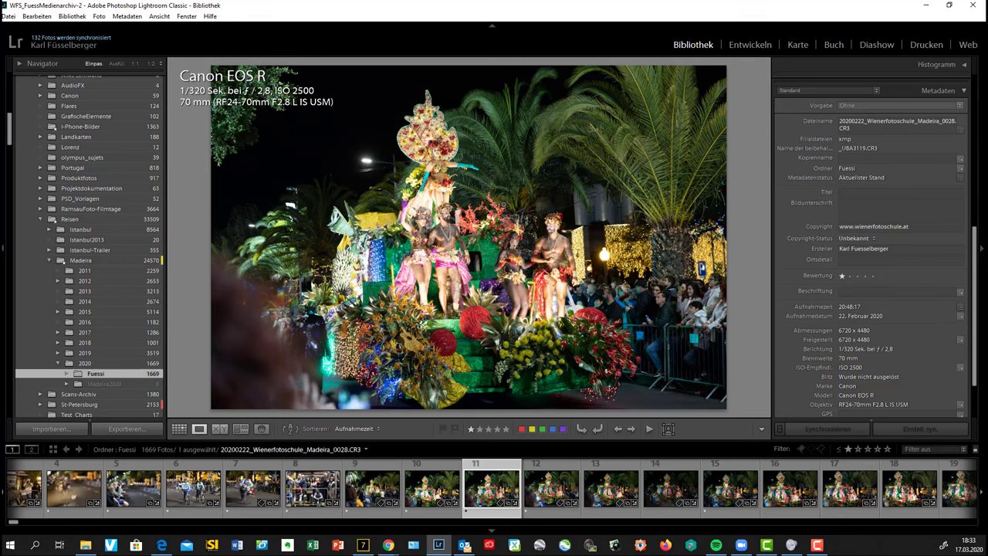
key("g")
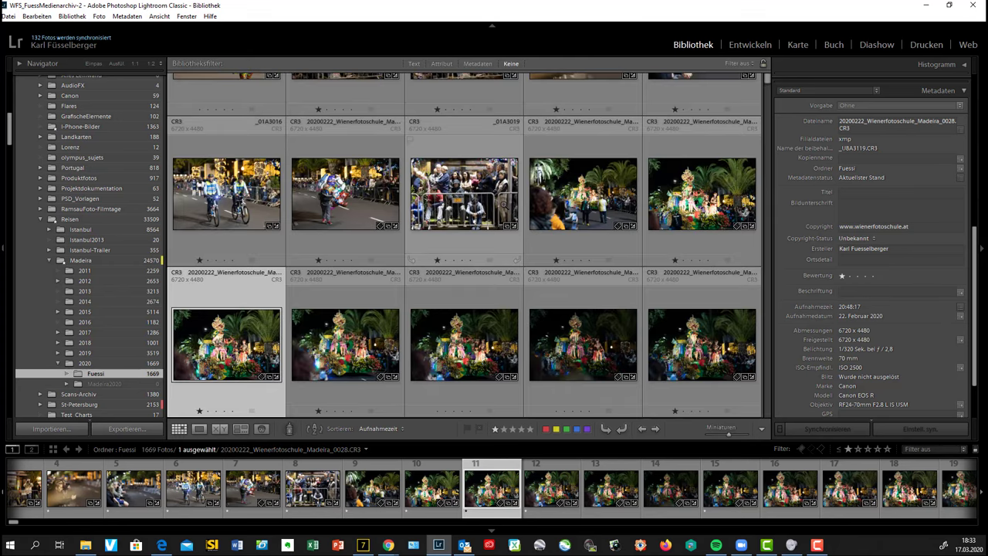
Step: Flag the third and fourth float photos in the second row as rejected
left_click(452, 344)
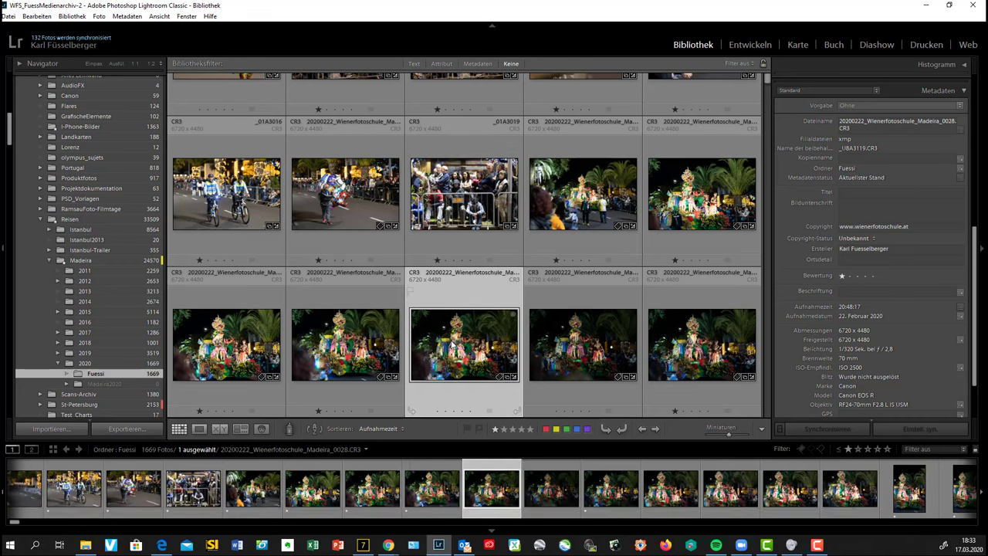
key("x")
left_click(583, 351)
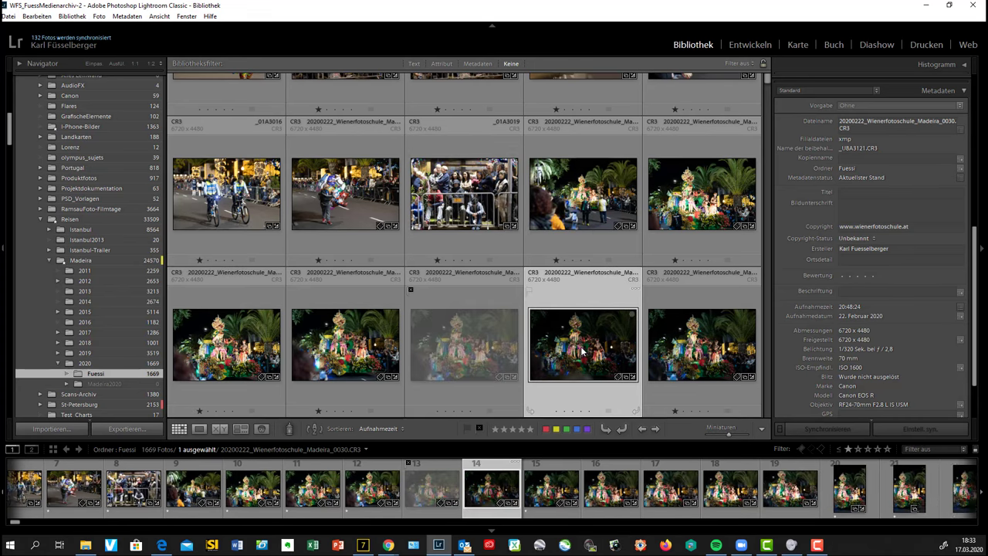
key("x")
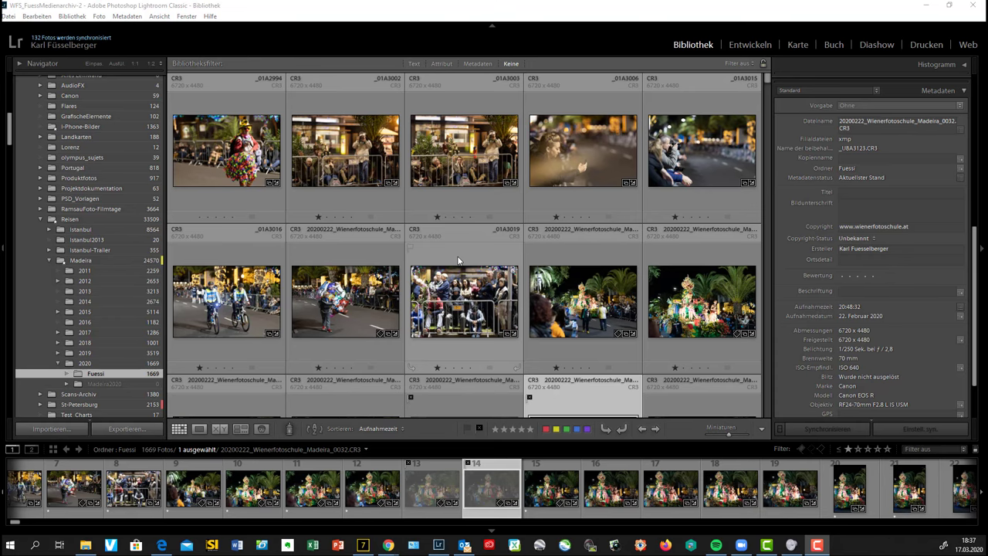
Step: Try one, three and five-star rating filters, settling on one star and higher
left_click(441, 65)
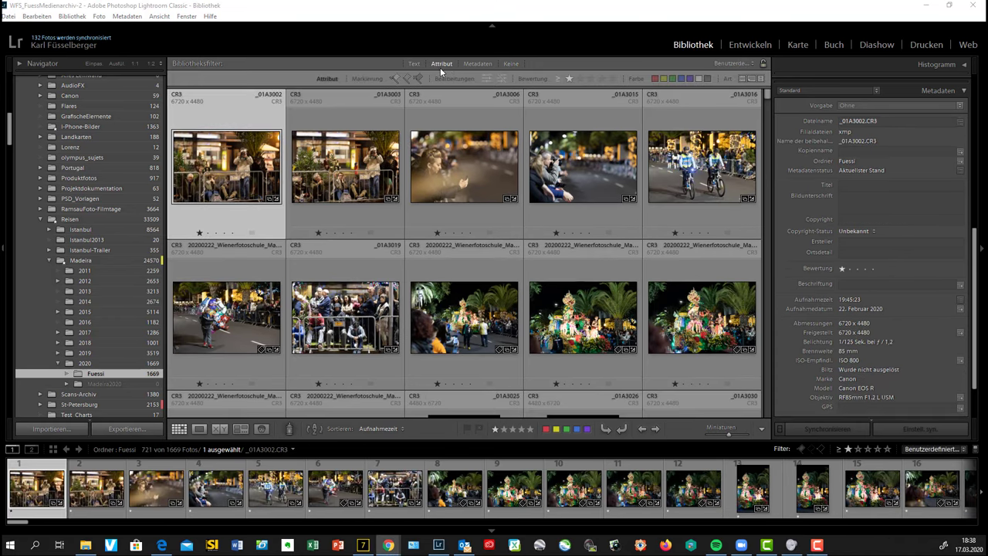
left_click(569, 80)
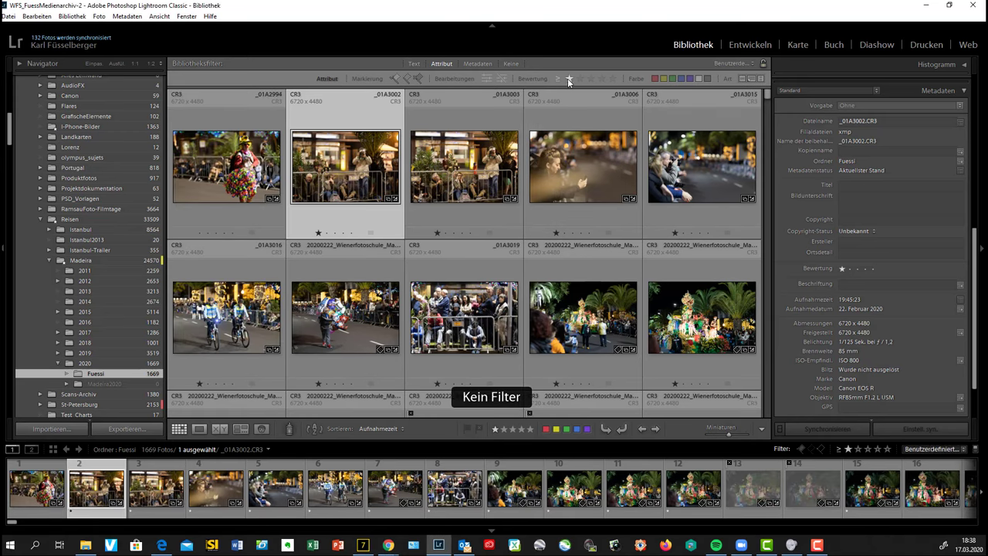
left_click(568, 78)
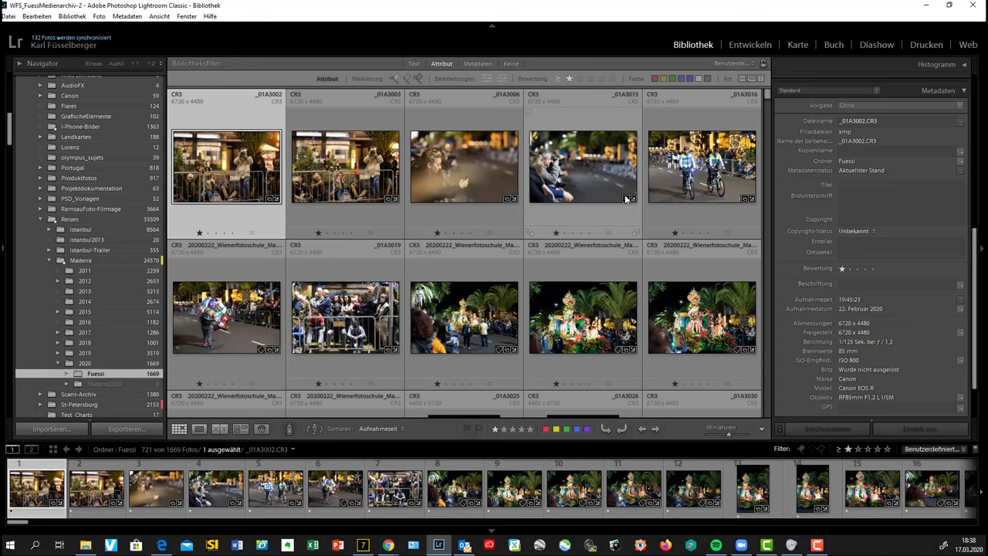
left_click(594, 78)
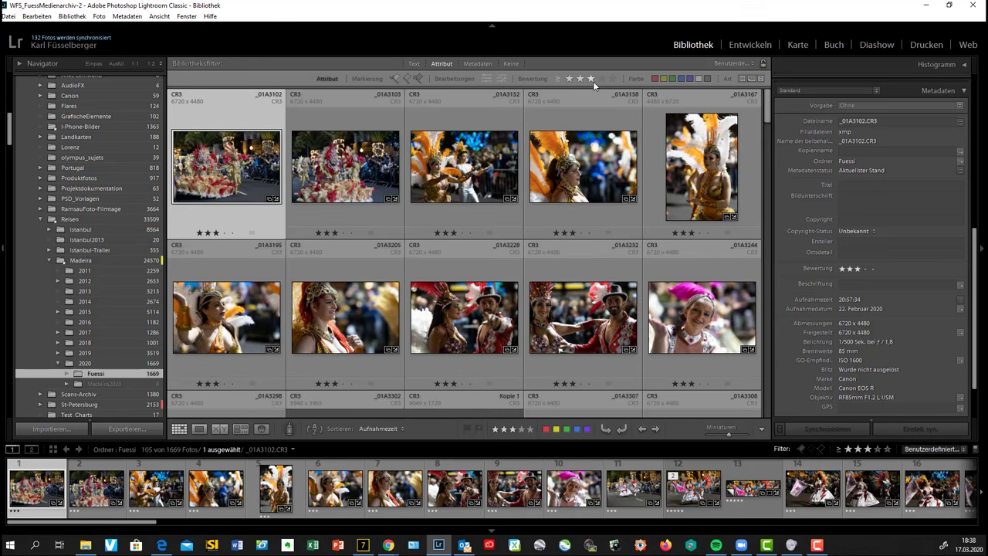
left_click(614, 78)
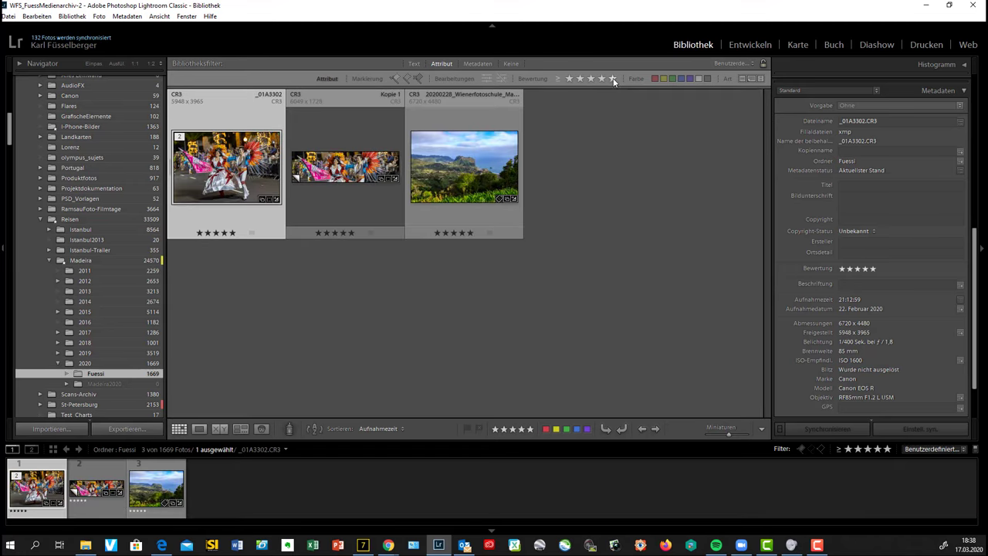
left_click(569, 78)
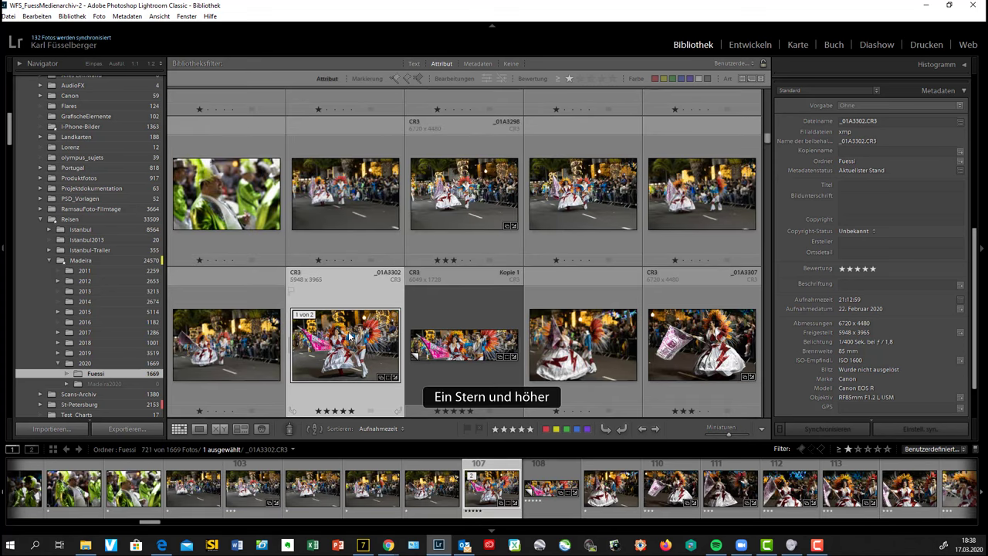
Step: Select photo _01A3297 and change its rating to three stars
left_click(334, 261)
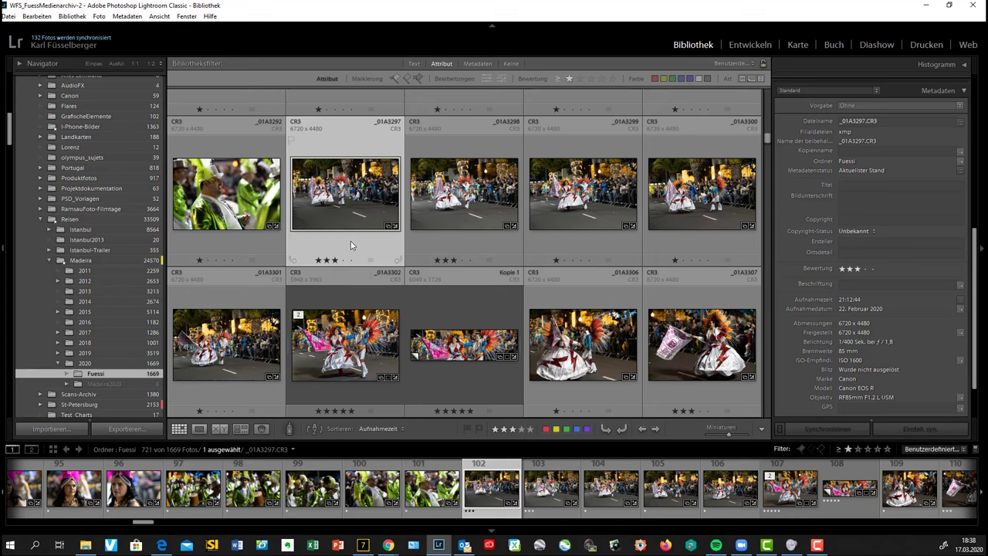
key("1")
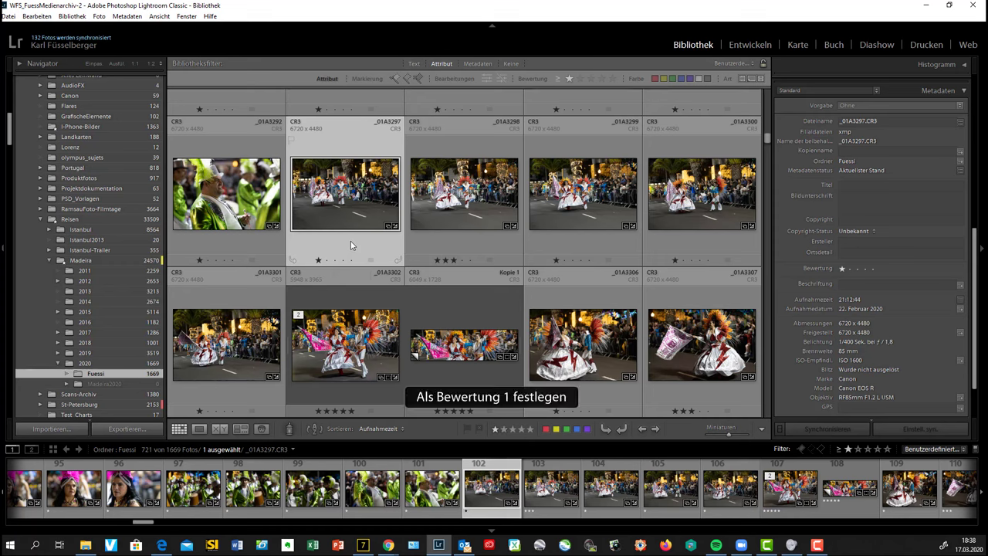
key("3")
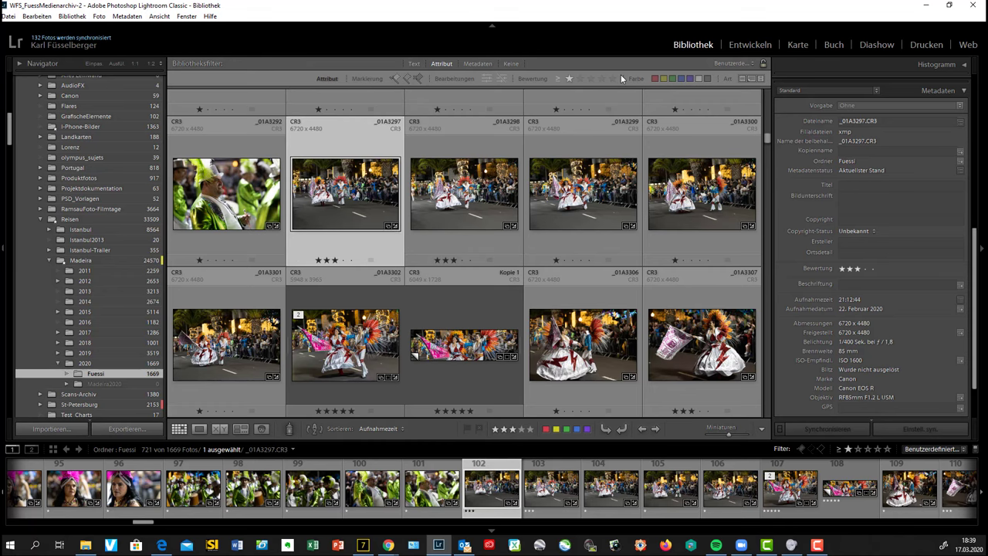
left_click(614, 78)
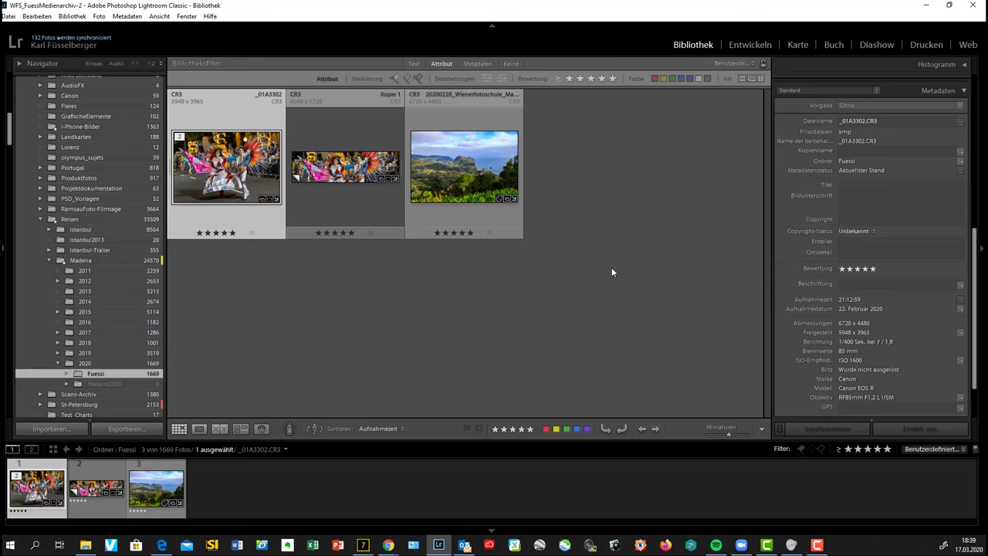
left_click(447, 63)
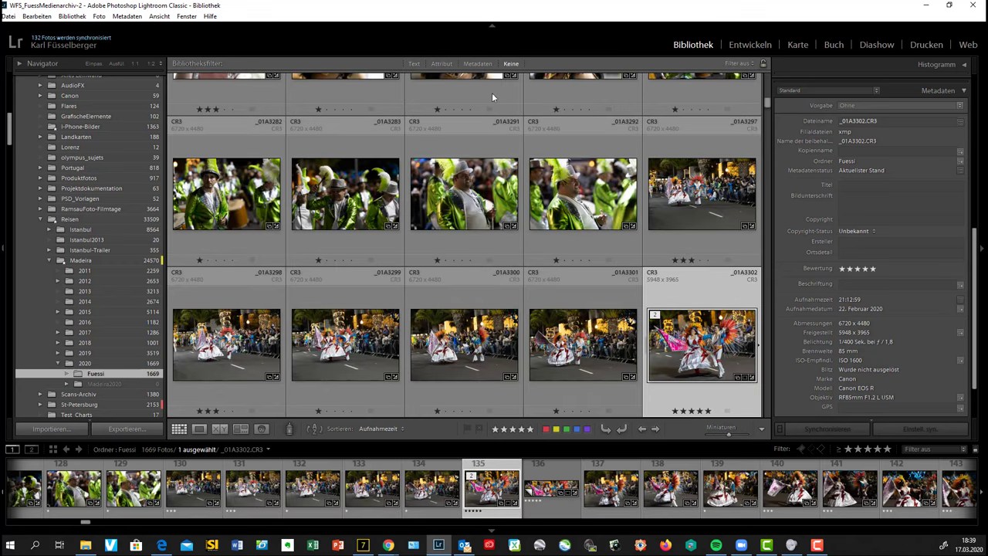
left_click_drag(768, 103, 768, 98)
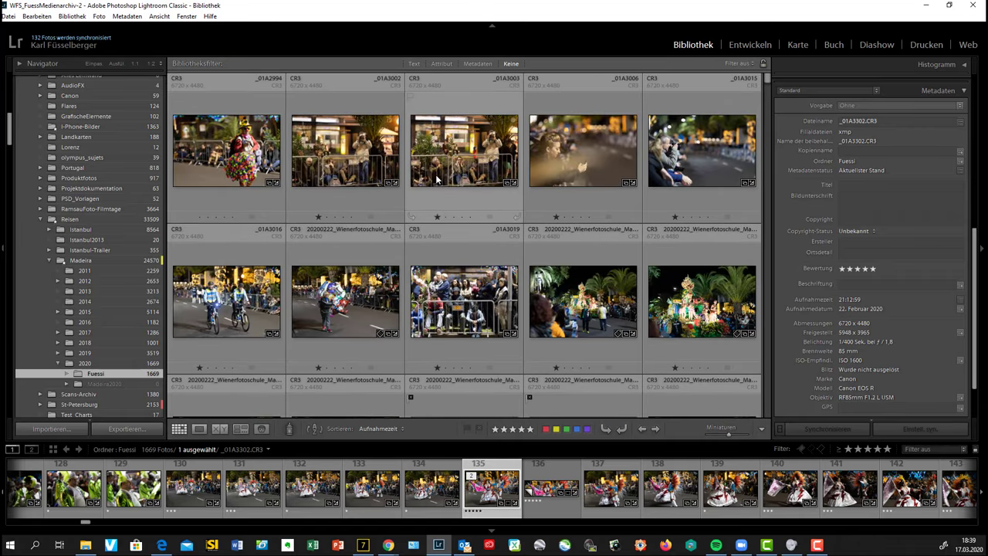
mouse_move(464, 151)
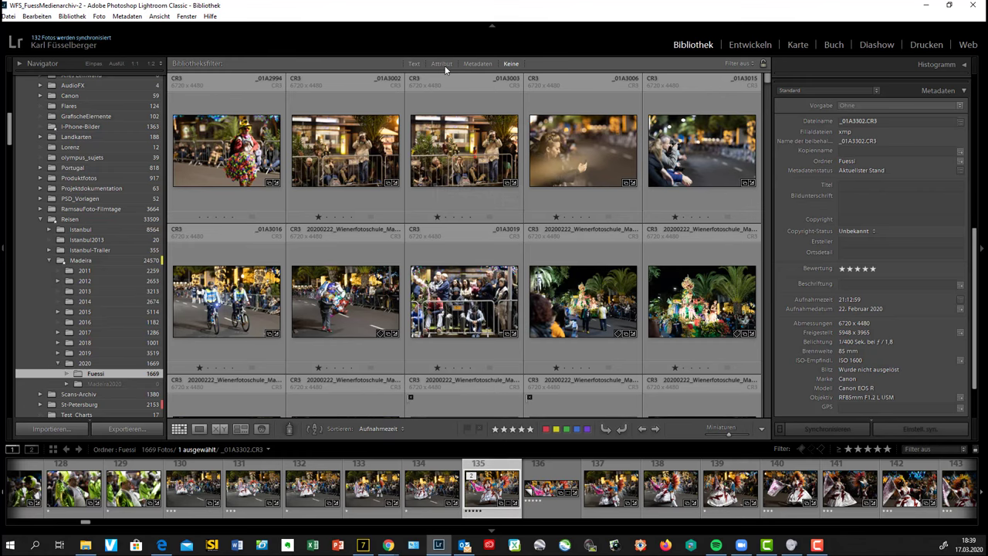
left_click(444, 64)
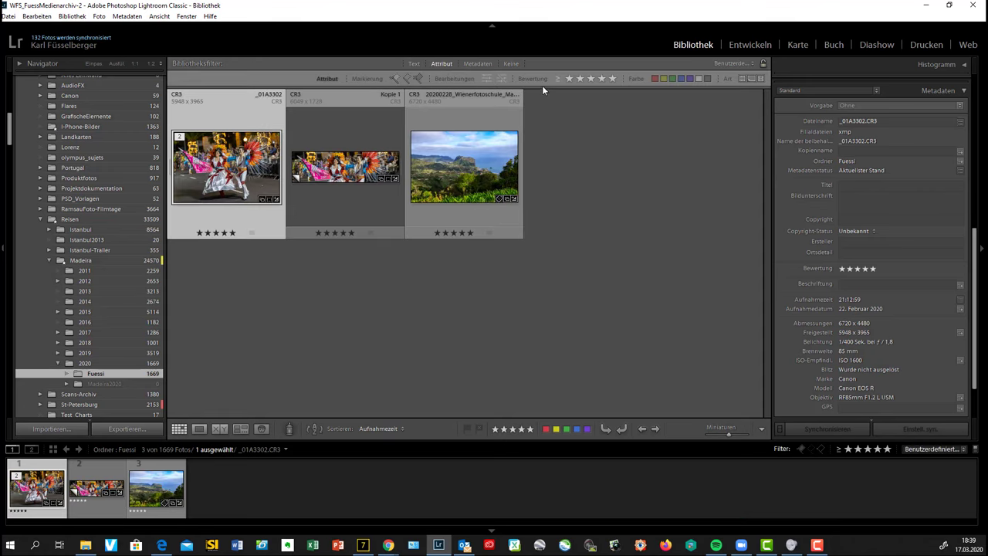
left_click(569, 79)
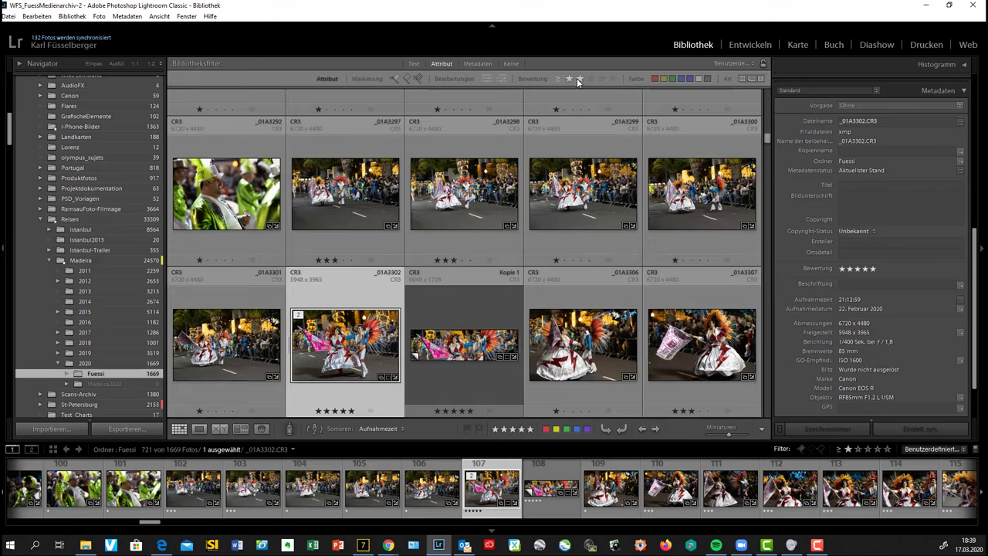
mouse_move(464, 193)
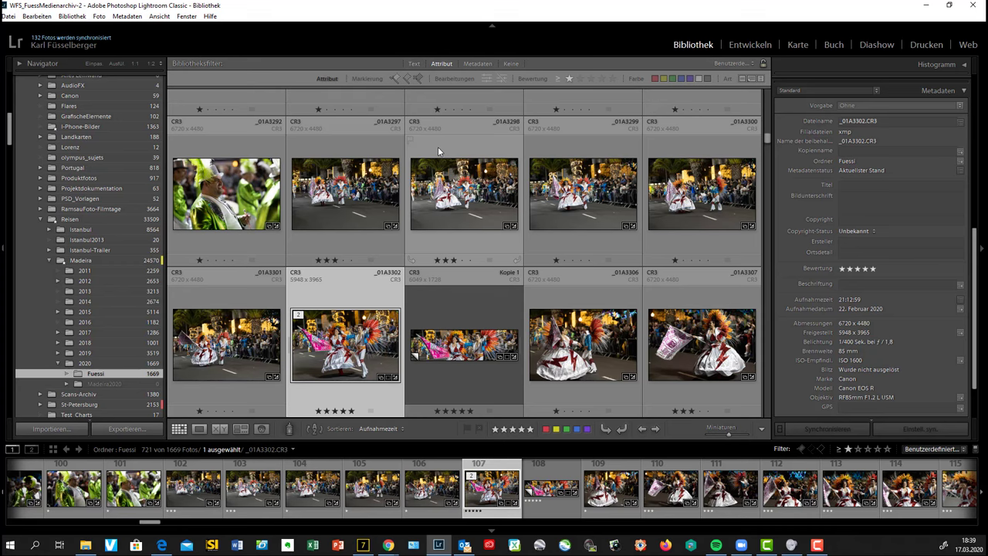
Step: Clear photo _01A3306's rating and remove the star condition, leaving only the unflagged filter
key("Right")
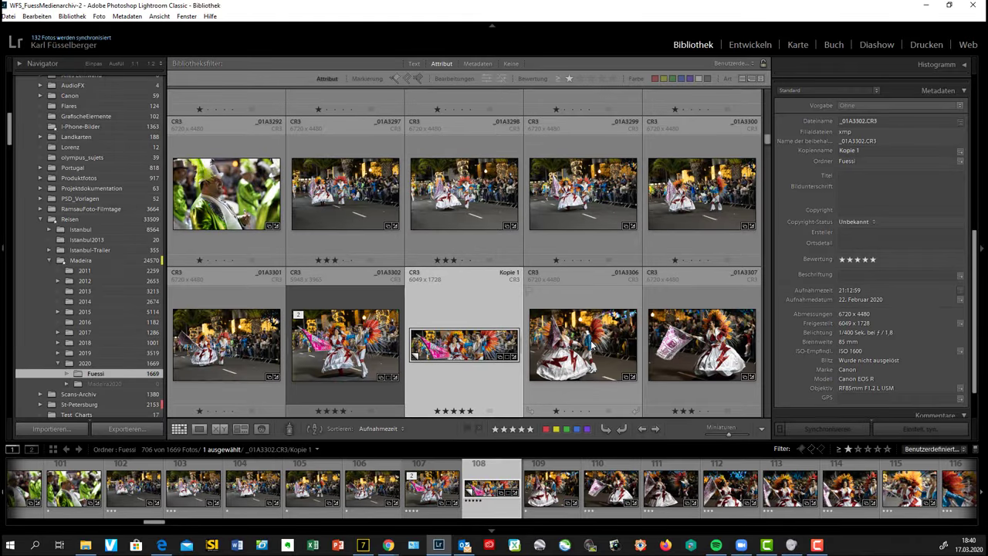
left_click(592, 347)
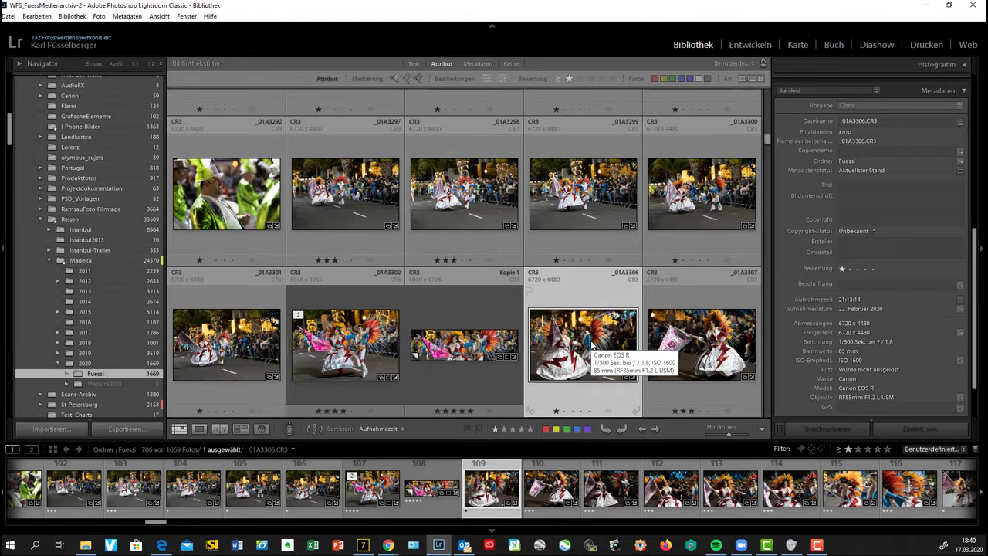
key("0")
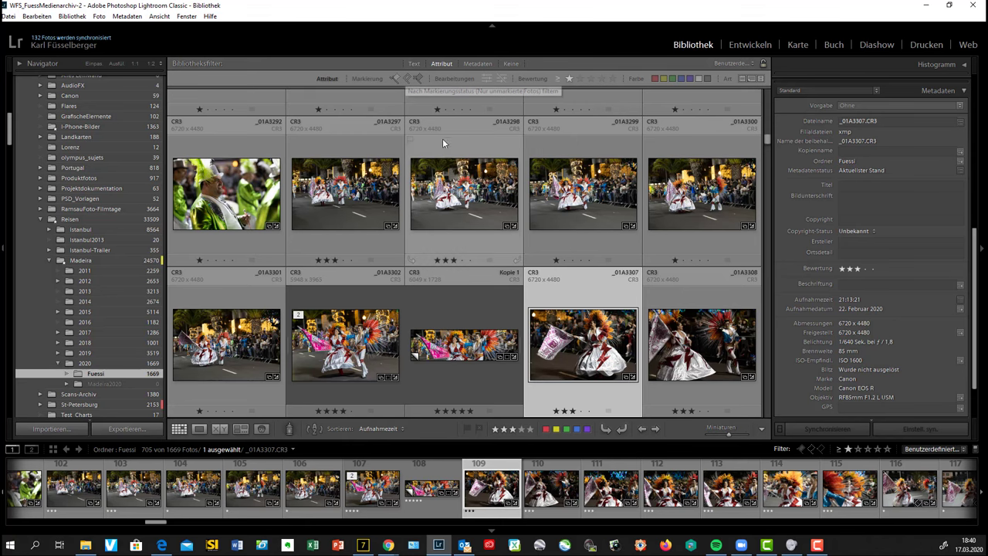
left_click(569, 78)
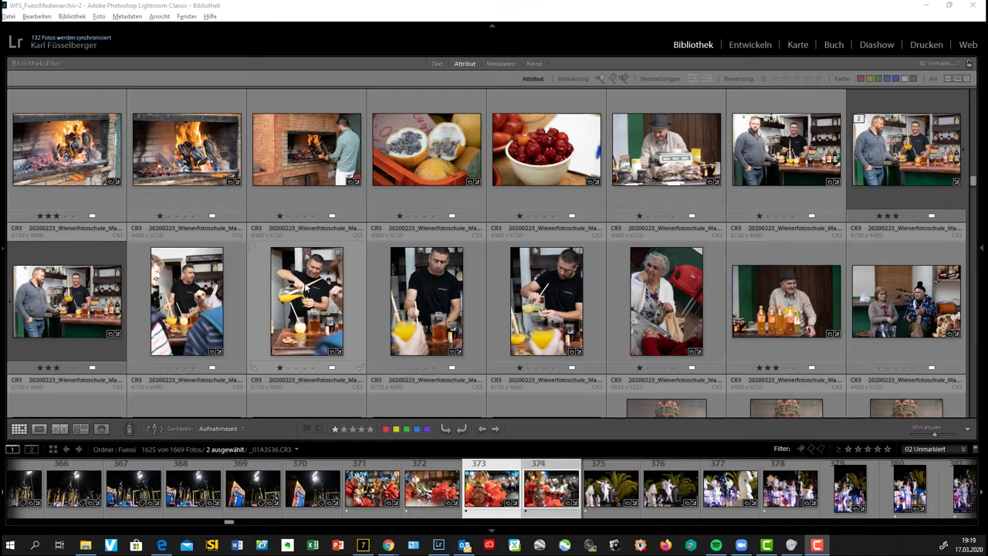
Step: Select the juice-bar photos and cycle through flag filter states, ending on unflagged only
left_click(305, 287)
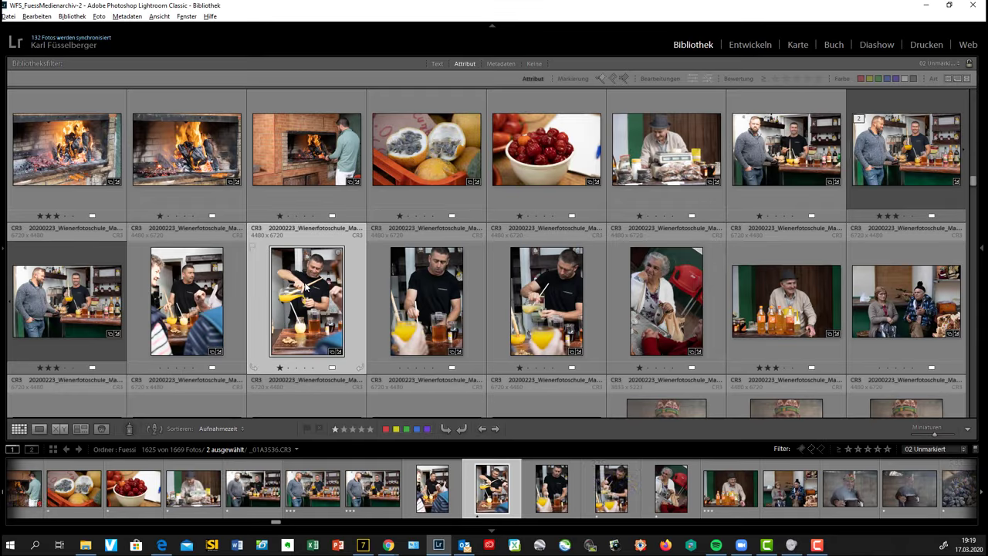
left_click(551, 299, "shift")
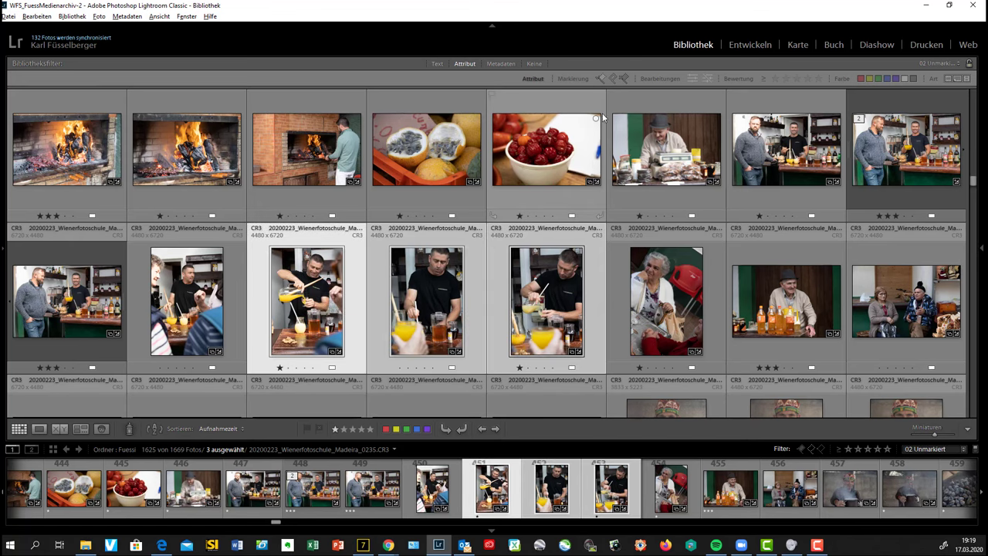
left_click(613, 79)
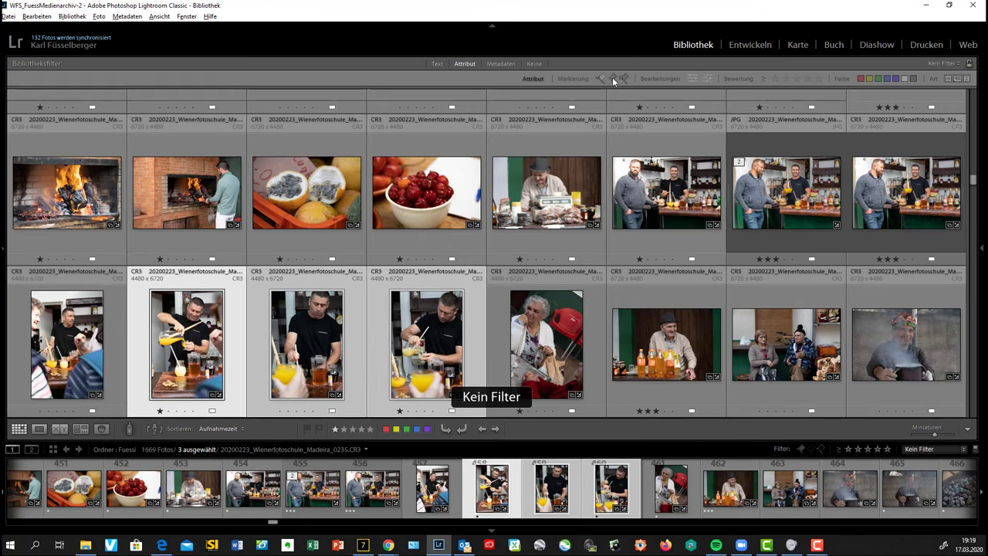
left_click(613, 75)
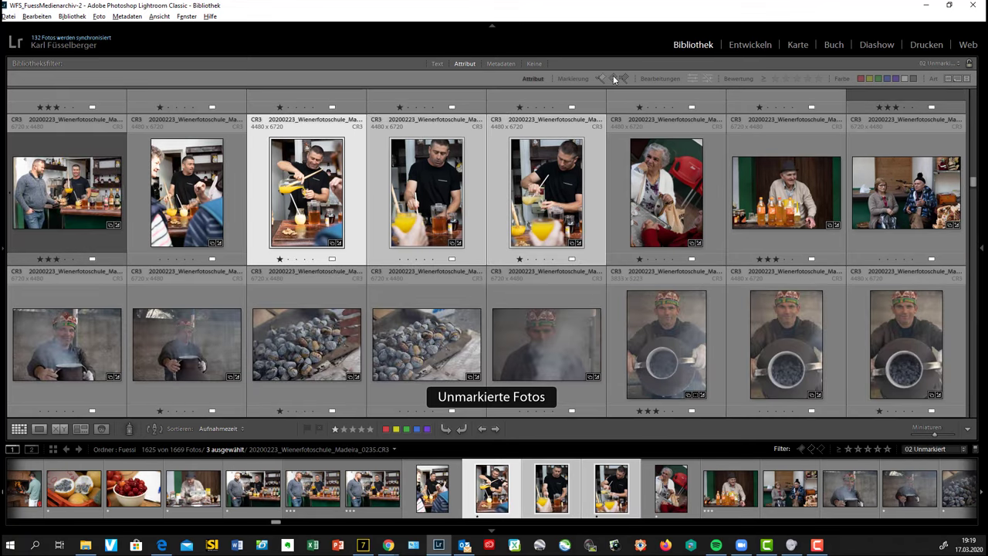
left_click(604, 78)
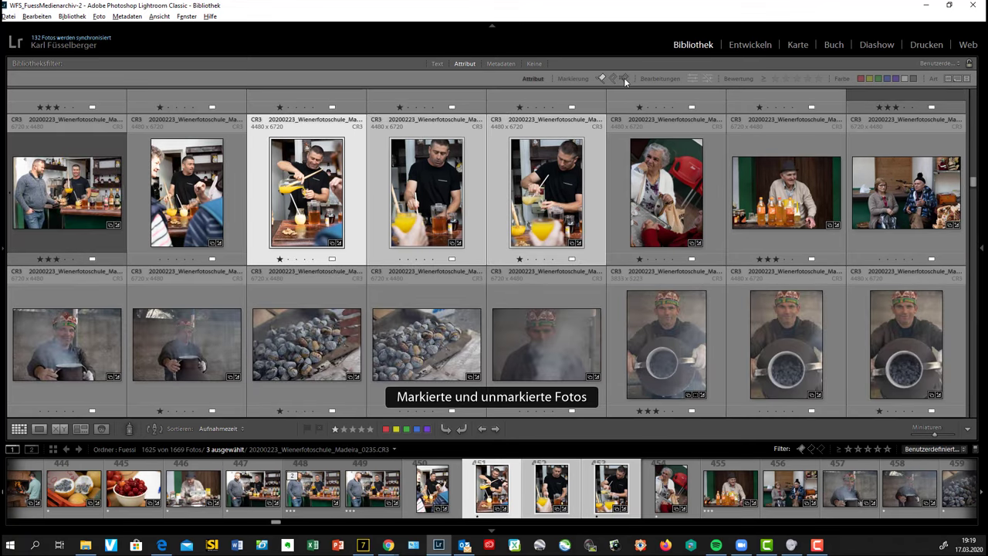
left_click(624, 78)
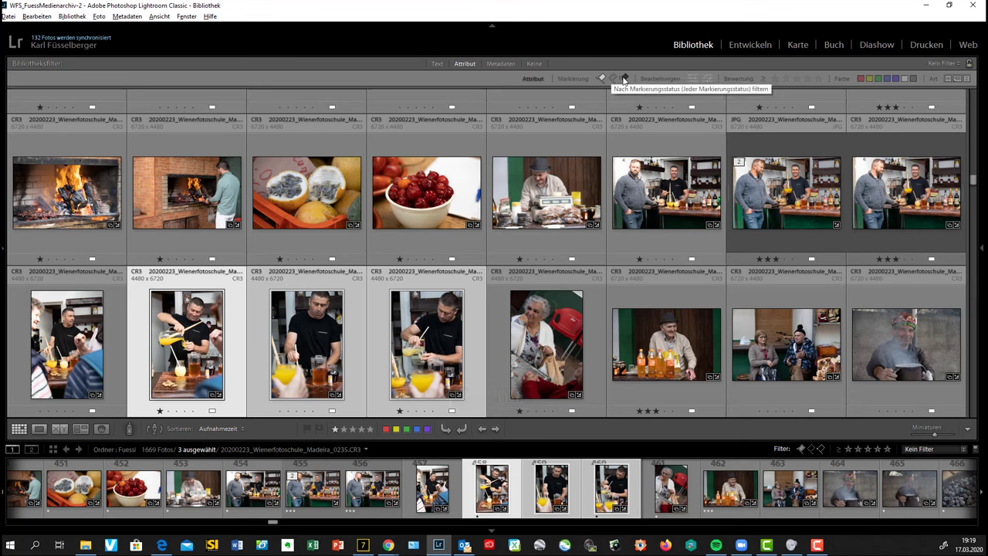
left_click(624, 79)
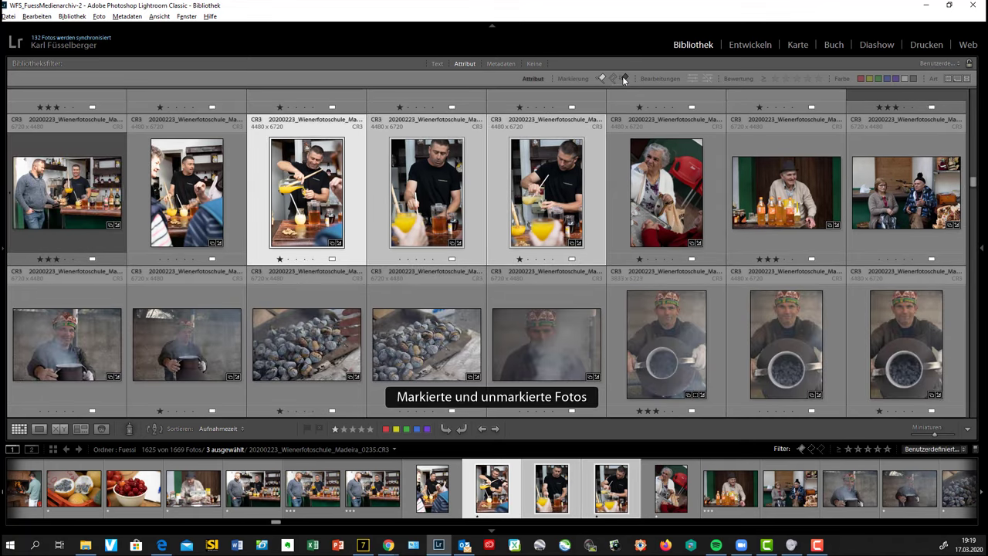
left_click(599, 77)
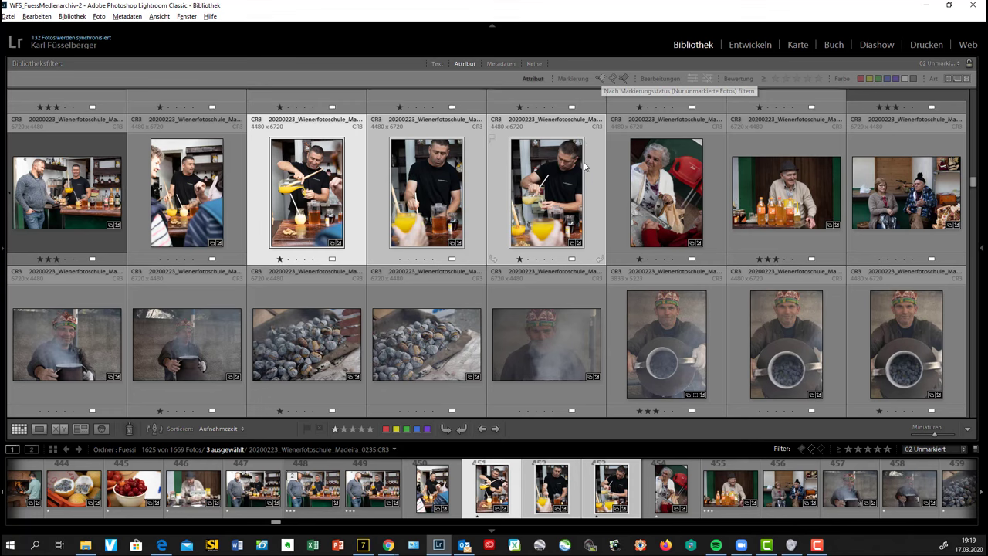
Step: Select the stirring photo together with the next pouring photo
left_click(411, 216)
left_click(377, 209)
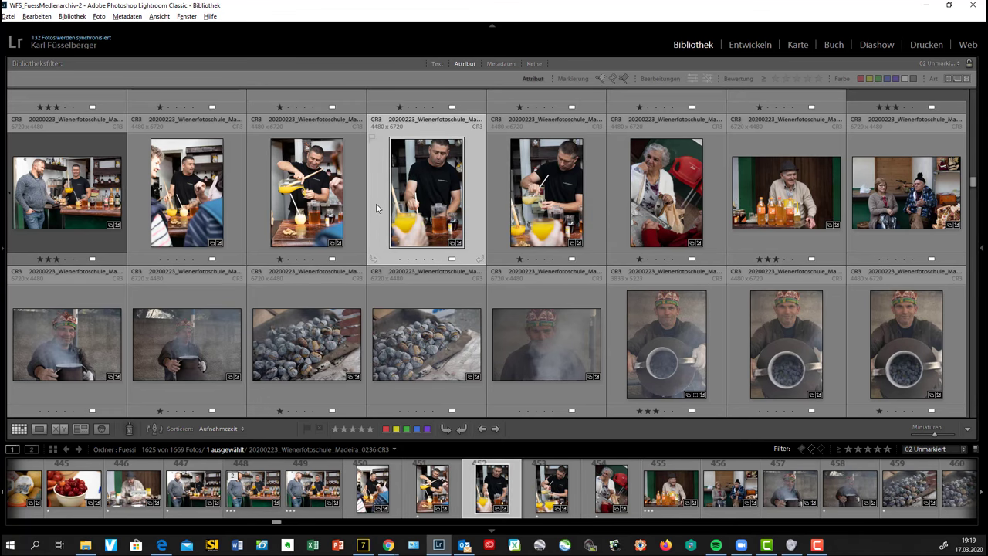
left_click(546, 206, "shift")
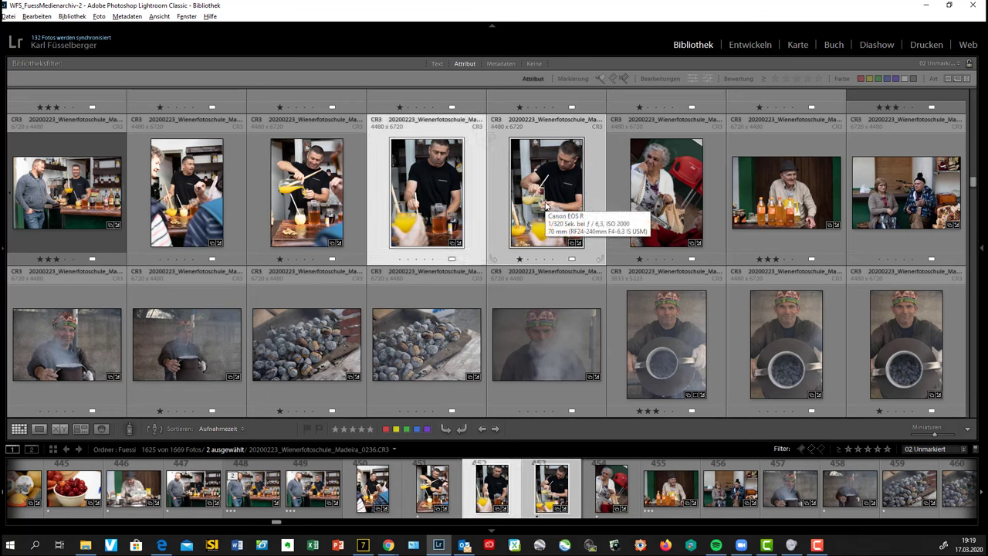
Step: Compare the two selected photos side by side, zoomed to 1:4 on the man's face
left_click(59, 429)
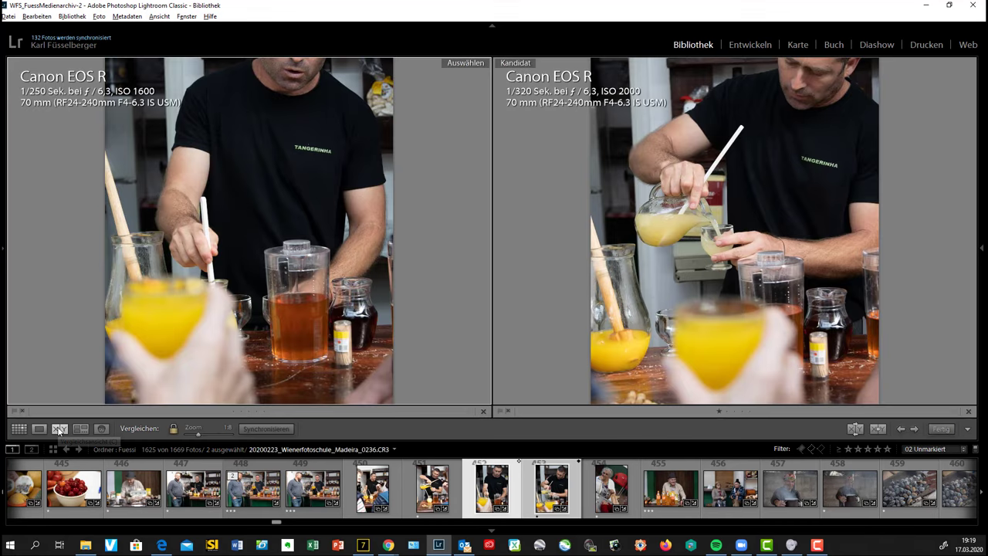
mouse_move(198, 434)
left_mouse_down()
mouse_move(190, 432)
mouse_move(199, 434)
left_mouse_up()
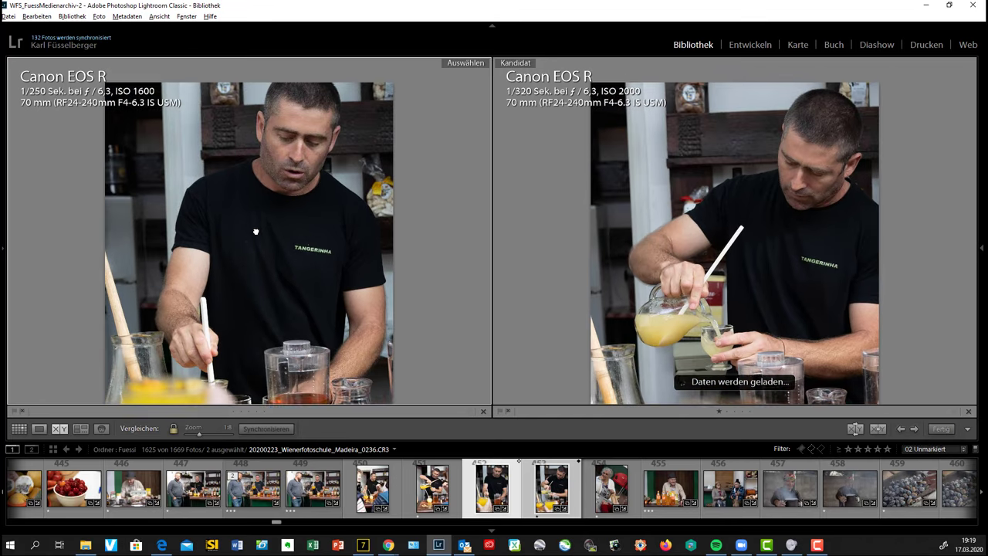
left_click_drag(241, 355, 241, 403)
left_click_drag(199, 434, 204, 434)
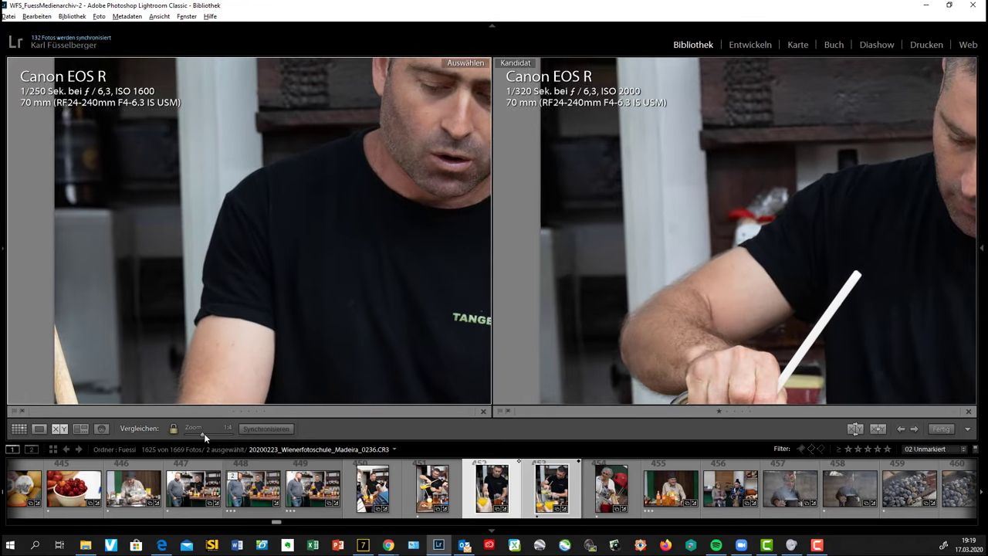
mouse_move(390, 77)
left_mouse_down()
mouse_move(391, 164)
mouse_move(342, 219)
left_mouse_up()
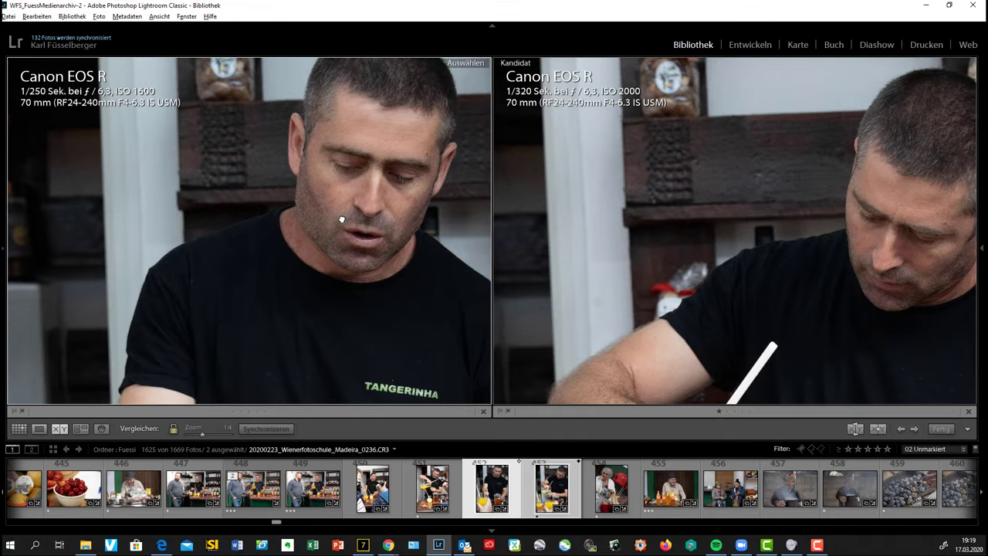
Step: Make the next photo the candidate at 1:8, then link and synchronize both photos' zoom
key("Right")
left_click_drag(755, 239, 750, 226)
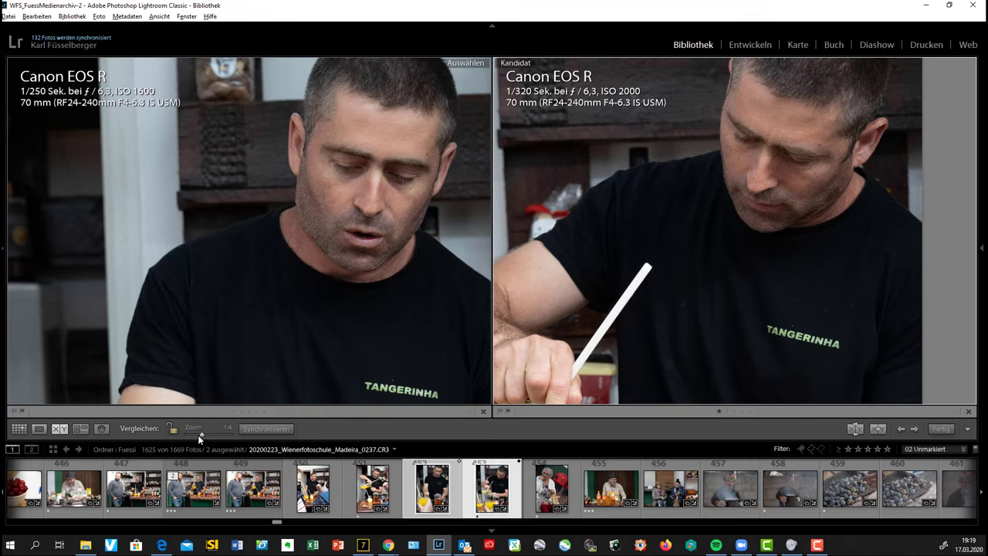
left_click_drag(199, 435, 194, 435)
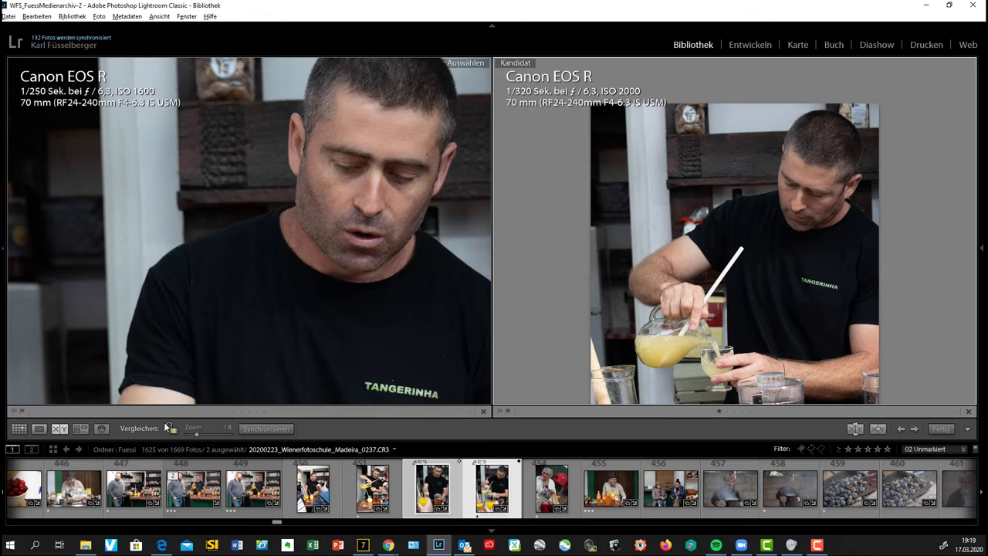
left_click(170, 430)
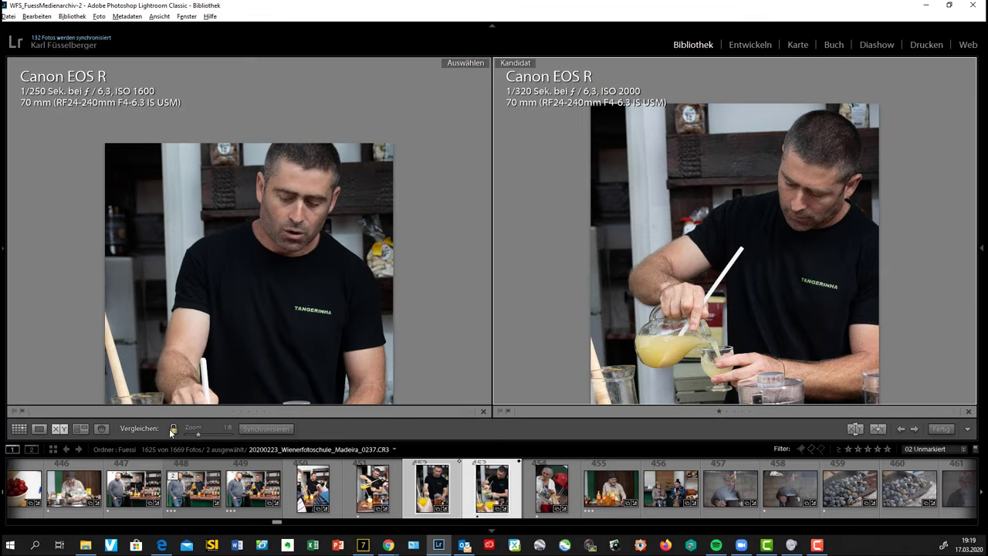
left_click(254, 430)
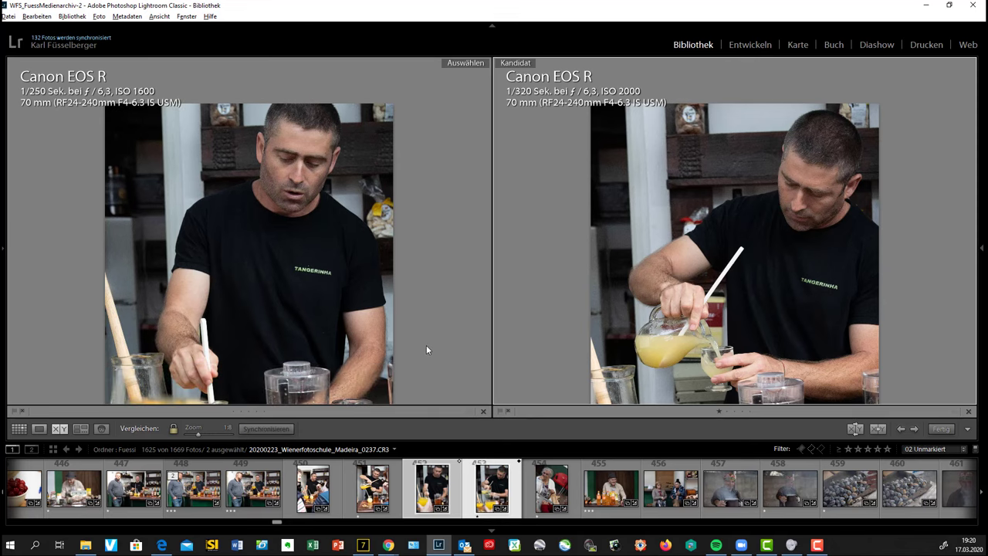
Step: Select the four juice-bar photos 0234–0237 and view them in Survey view
key("g")
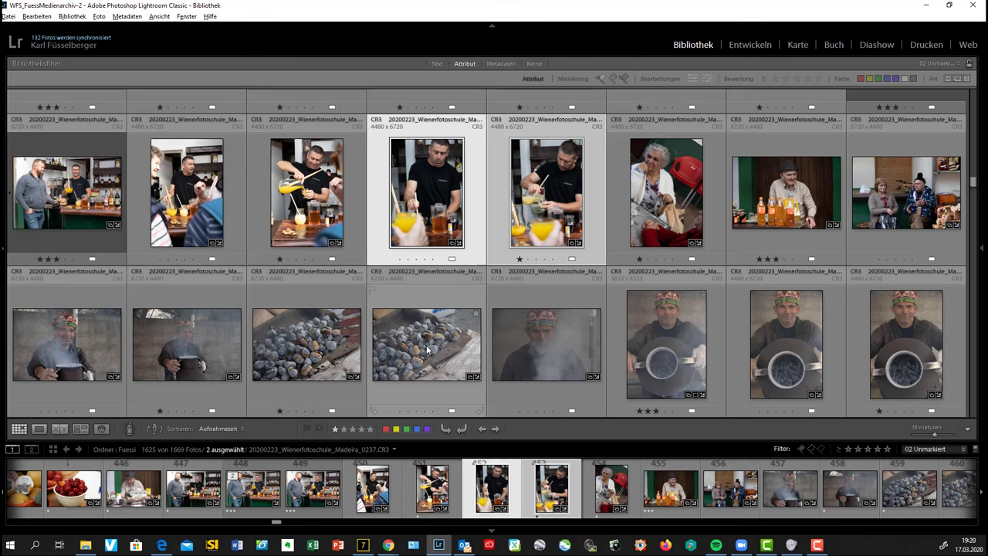
left_click(193, 193)
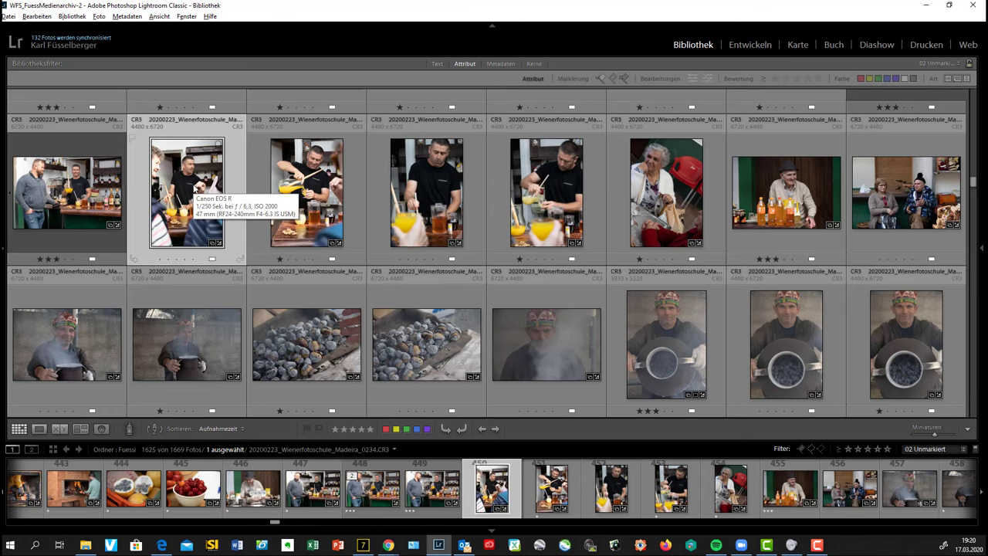
left_click(525, 177, "shift")
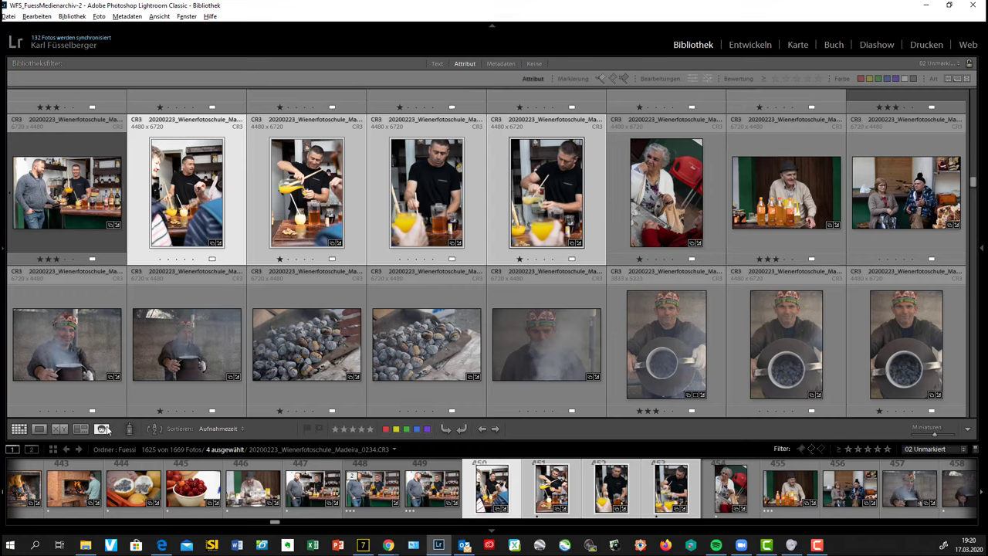
left_click(80, 429)
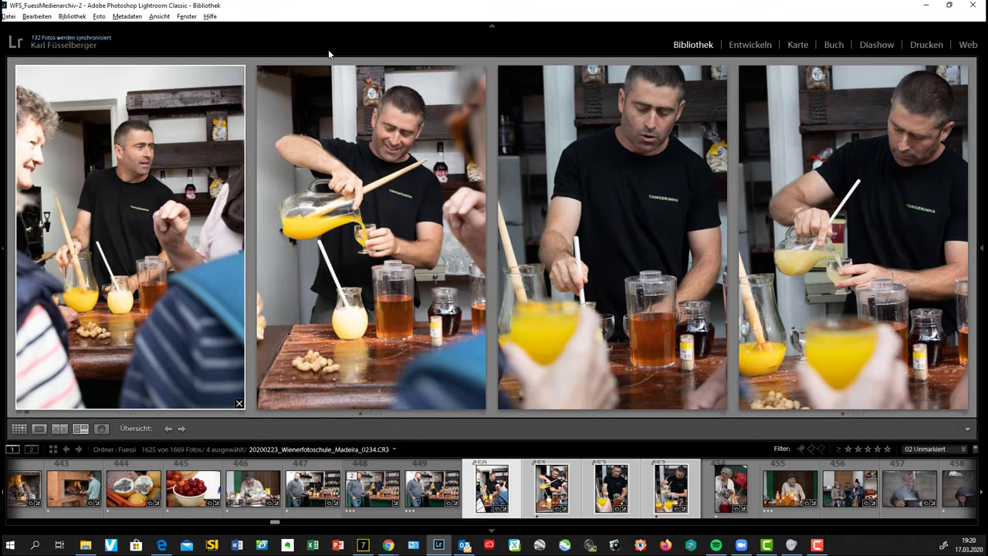
Step: Rate the smiling pouring shot one star and flag the first photo, then return to Grid
left_click(358, 218)
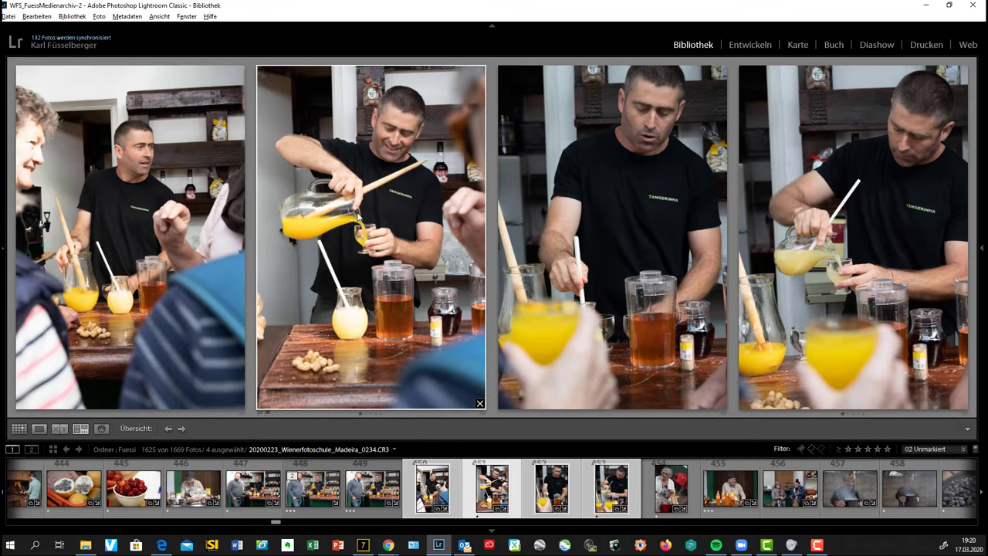
key("1")
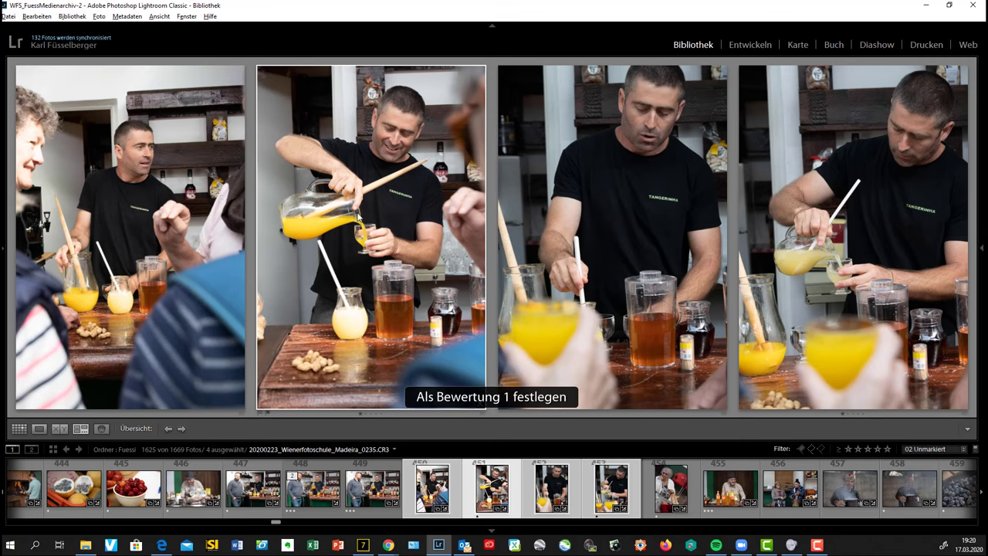
left_click(134, 181)
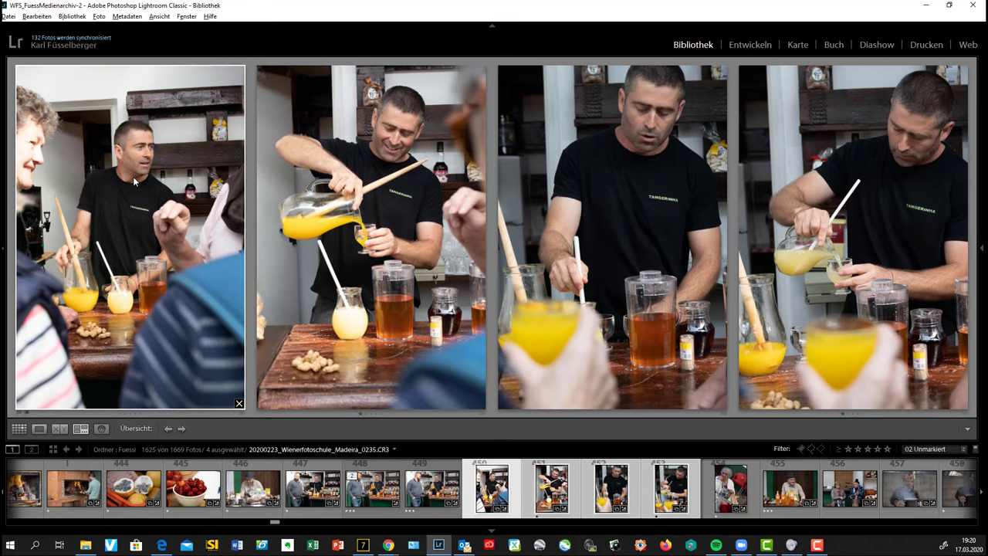
key("x")
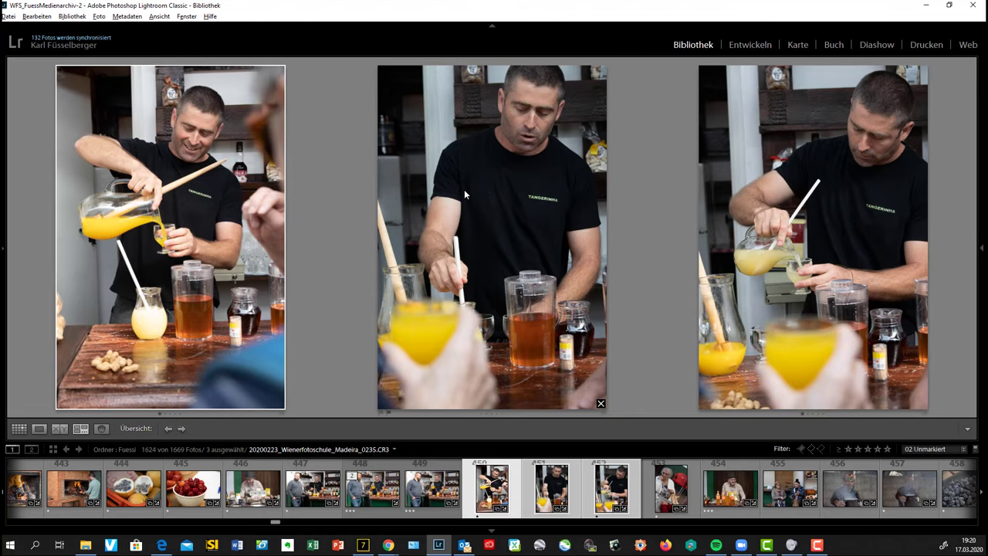
left_click(18, 428)
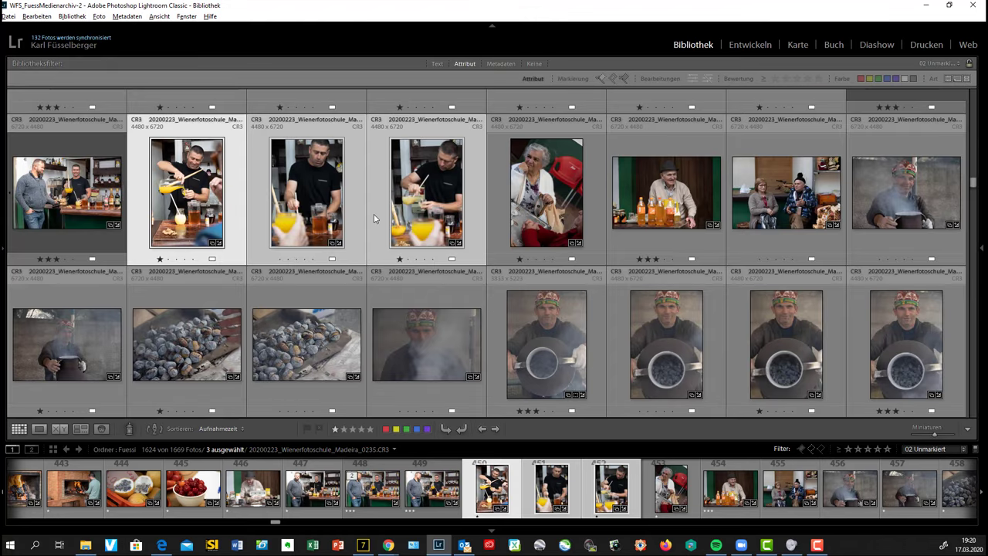